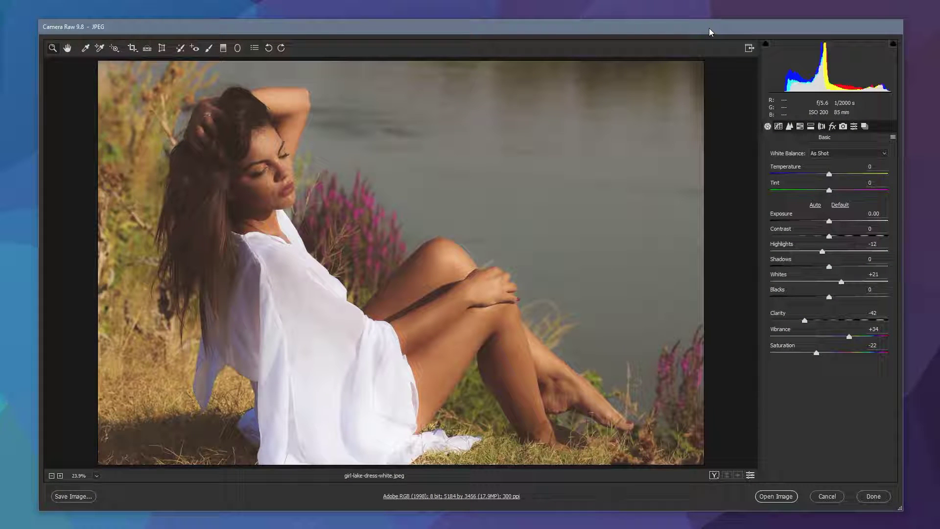
Reset all Basic adjustments on girl-lake-dress-white.jpeg to Camera Raw Defaults from the panel flyout menu.
left_click(893, 138)
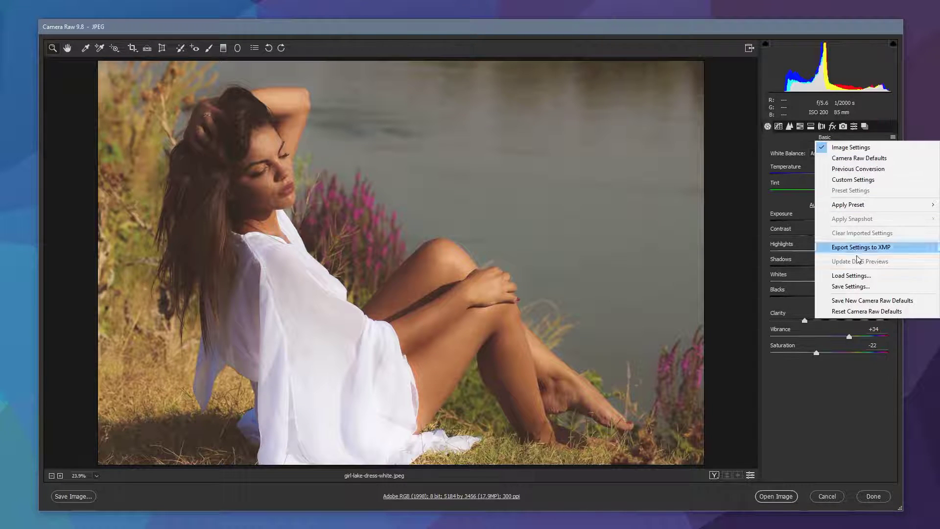
left_click(863, 313)
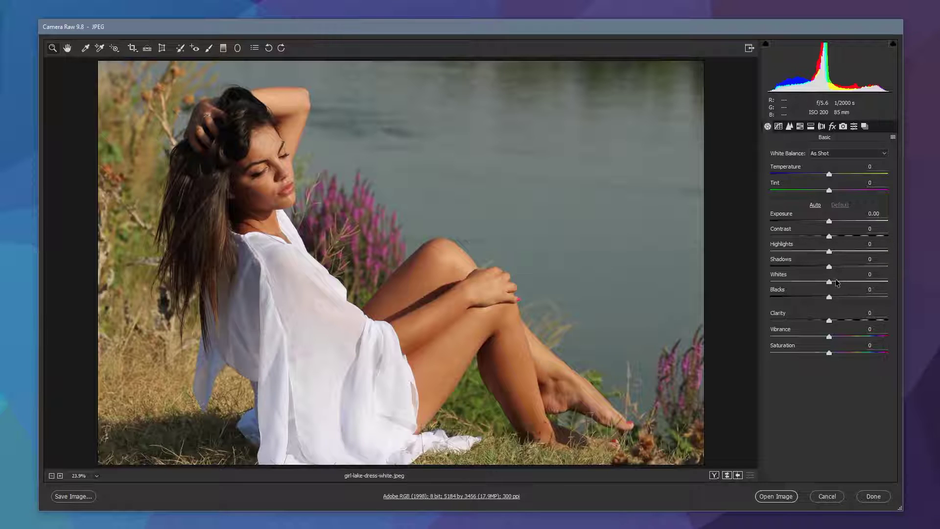
Set Highlights to -13 and Whites to +21 to brighten the white dress.
left_click_drag(829, 253, 822, 255)
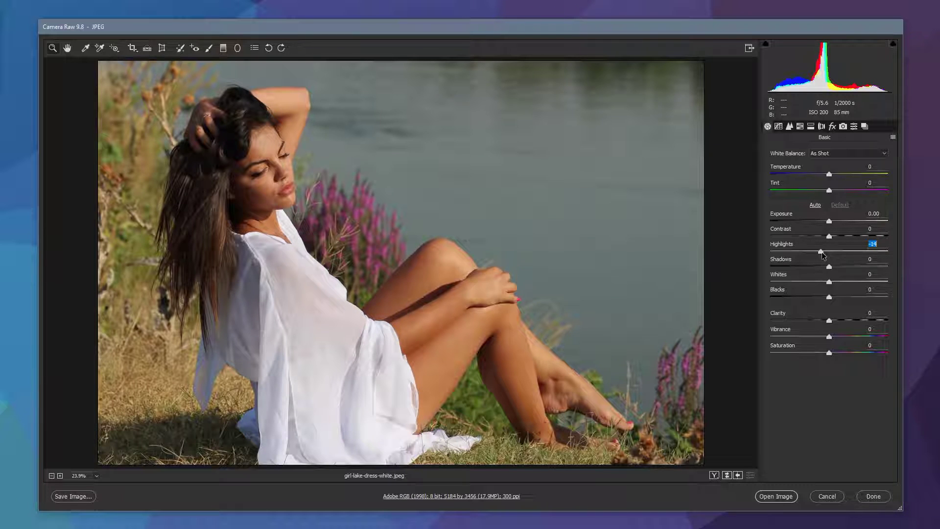
left_click_drag(822, 252, 823, 252)
left_click(830, 286)
left_click_drag(830, 282, 842, 282)
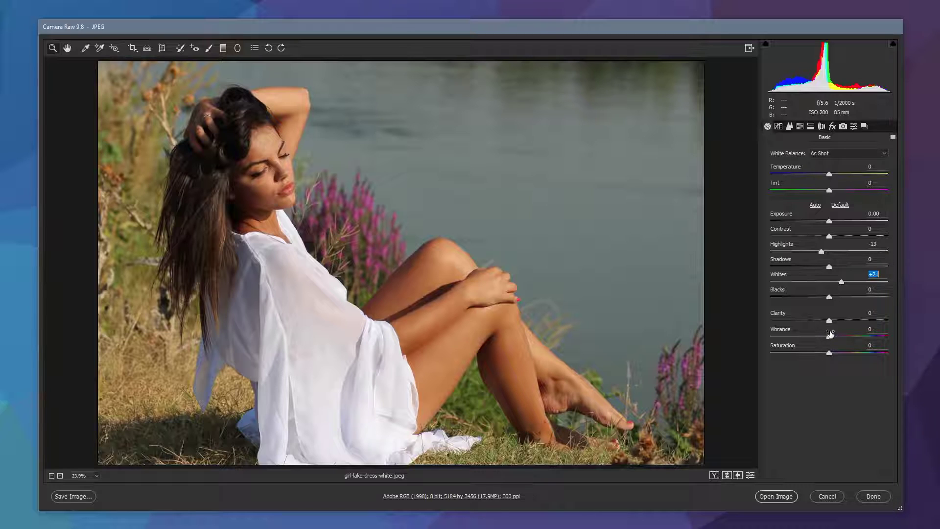
Lower Clarity to about -42 for a softer portrait.
left_click_drag(830, 319, 807, 322)
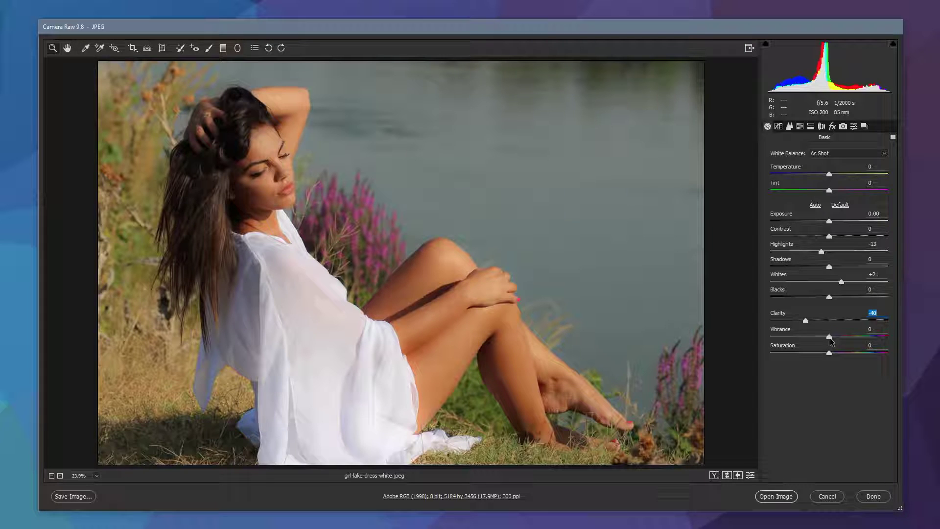
Raise Vibrance to +36 and drop Saturation to about -22.
left_click_drag(830, 338, 852, 339)
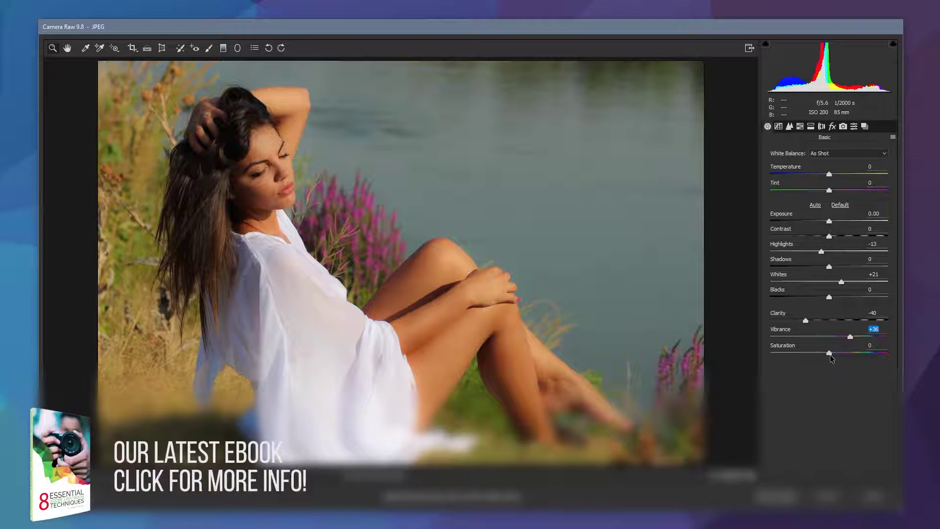
left_click_drag(829, 354, 818, 353)
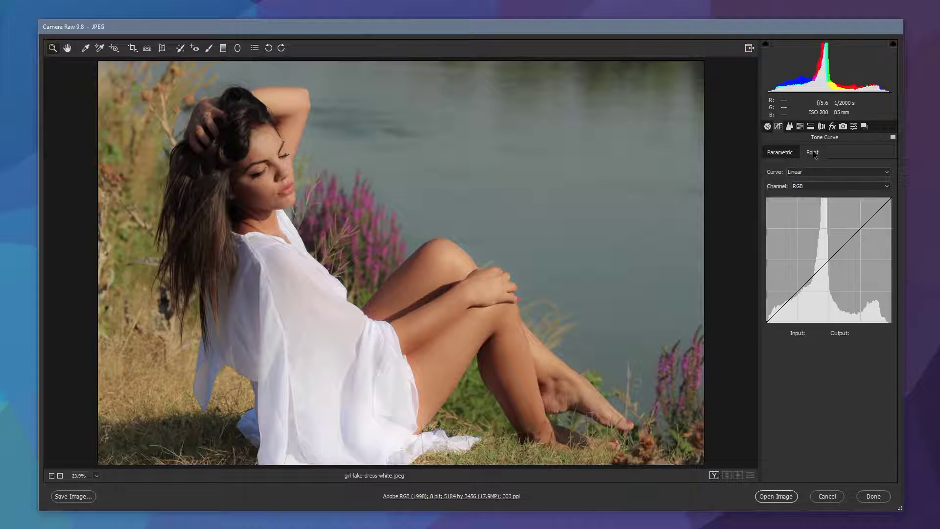
On the Point RGB curve, add midtone and upper anchors, lifting the upper one to 188/200.
left_click(784, 153)
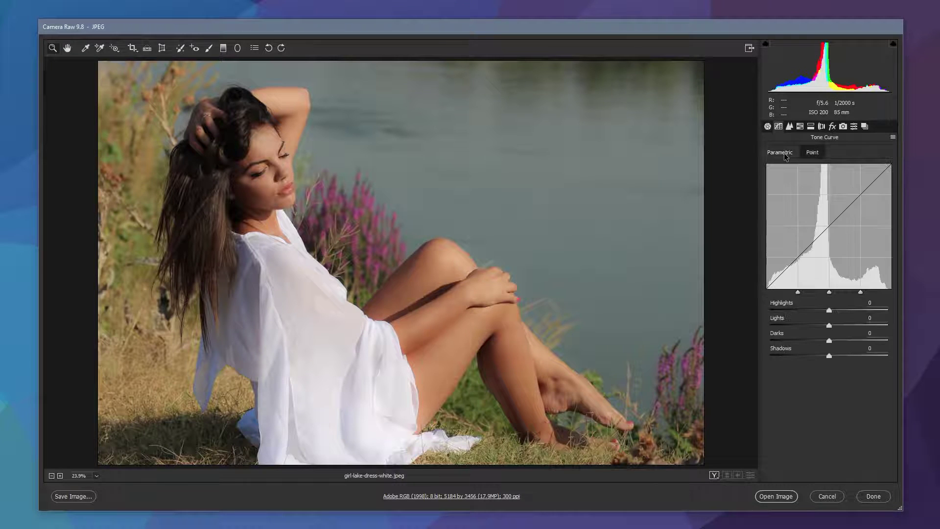
left_click(818, 154)
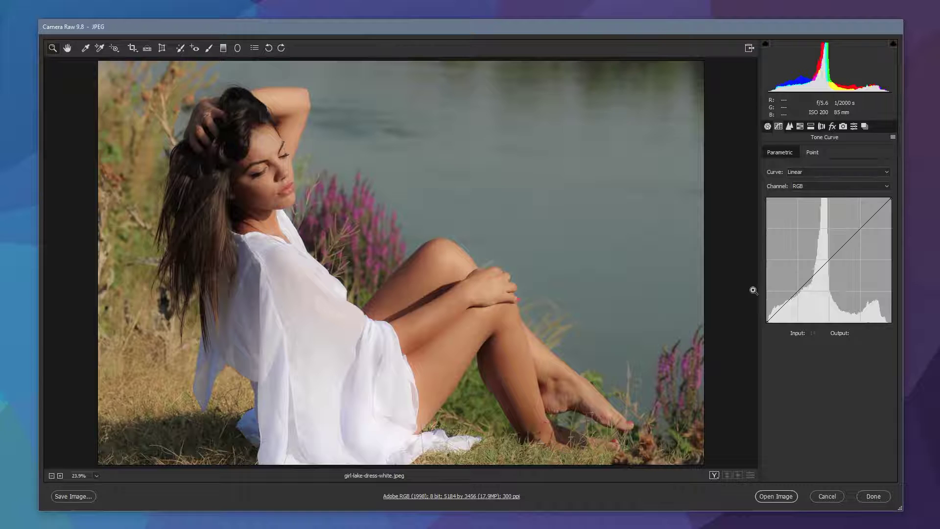
left_click(799, 290)
left_click_drag(826, 259, 831, 259)
left_click(861, 228)
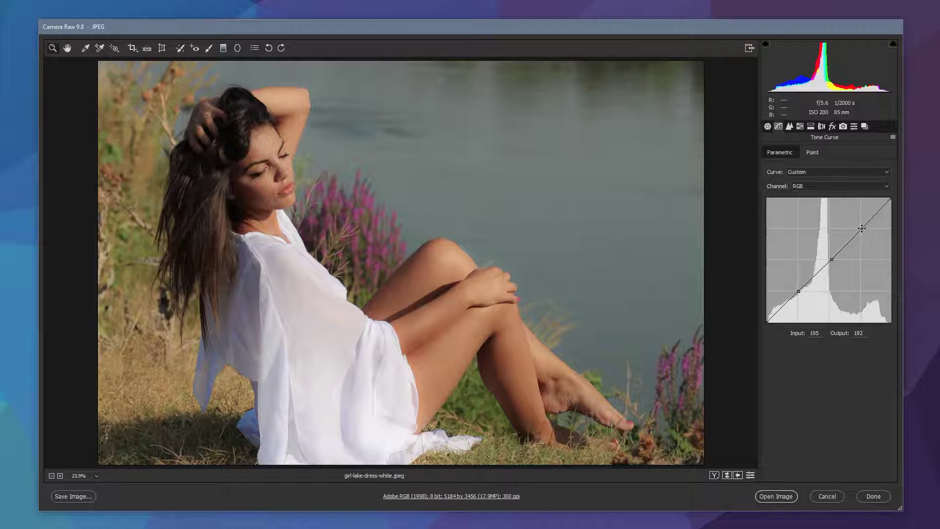
left_click_drag(862, 228, 859, 224)
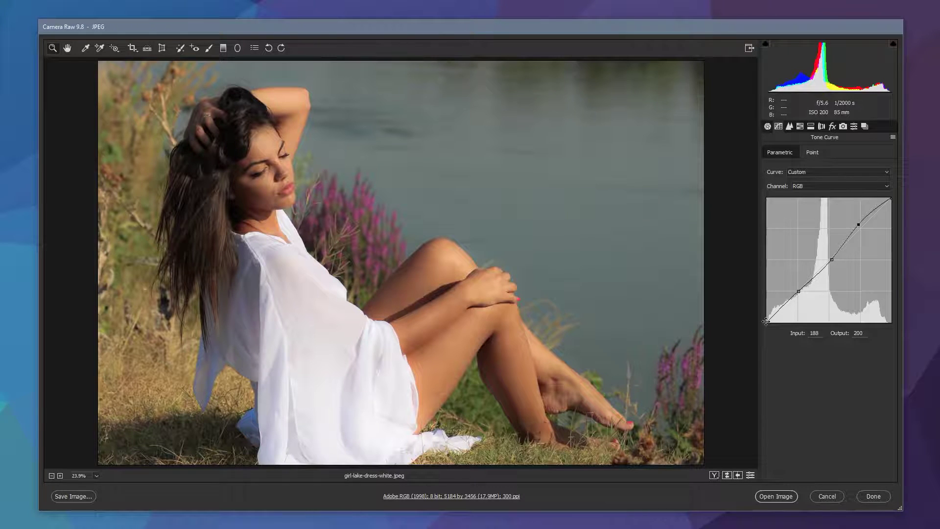
Lift and restore the black point, then adjust the shadow and 128/128 midtone anchors into an S-curve.
left_click_drag(766, 322, 760, 304)
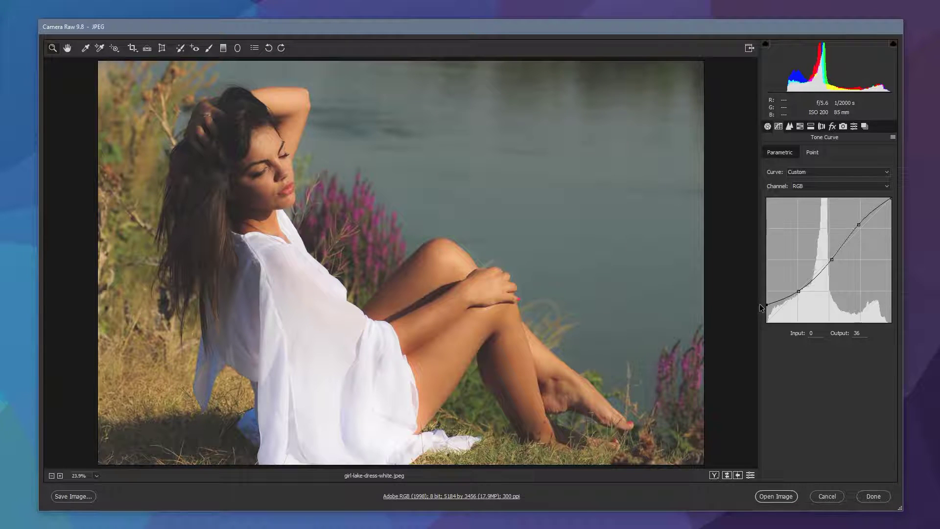
mouse_move(766, 304)
left_mouse_down()
mouse_move(767, 325)
mouse_move(760, 305)
left_mouse_up()
left_click_drag(799, 291, 799, 291)
left_click_drag(831, 260, 829, 260)
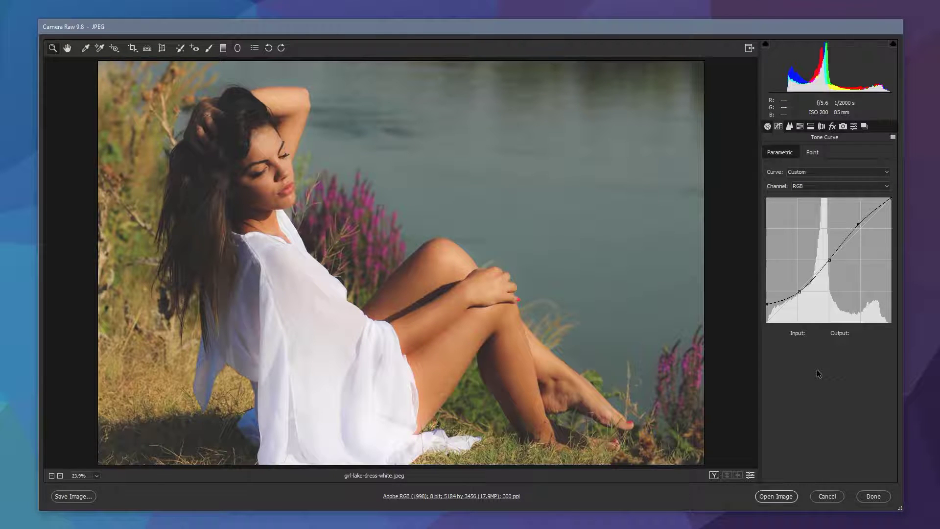
Show the HSL/Grayscale panel on its Saturation tab.
left_click(800, 126)
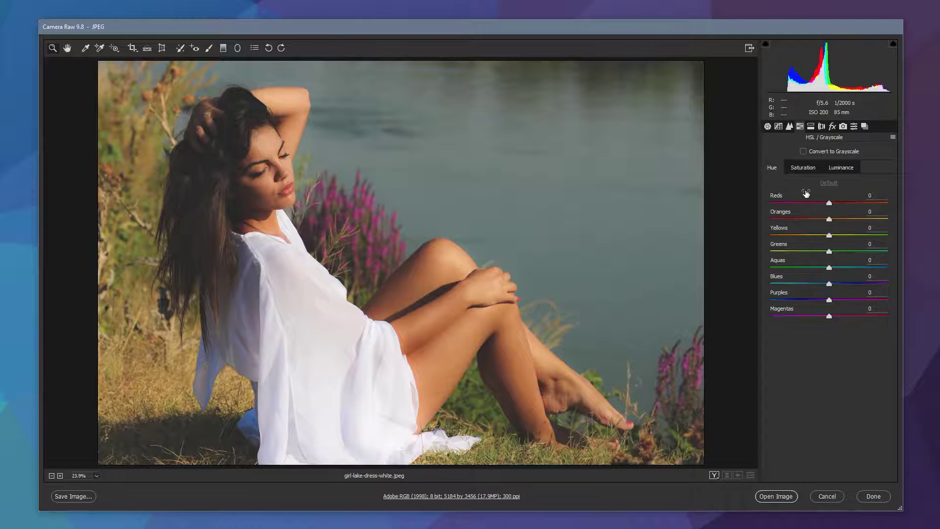
left_click(811, 168)
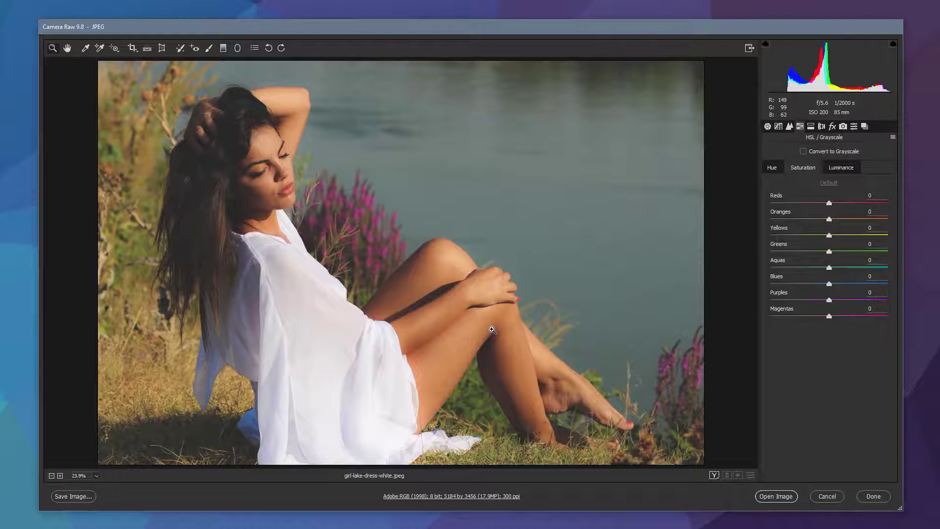
Cut Reds saturation to -40 and Oranges saturation to -17.
left_click(830, 203)
left_click_drag(830, 205, 806, 208)
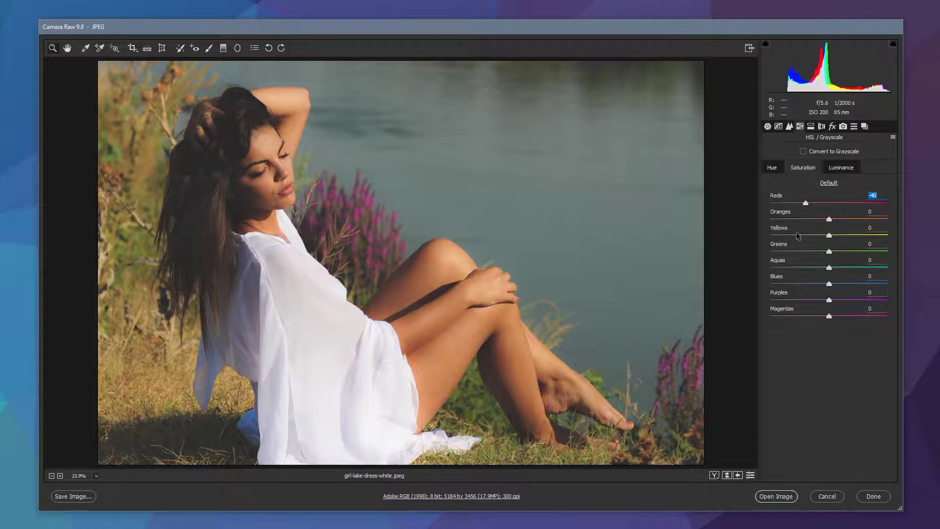
left_click(824, 219)
left_click_drag(824, 220, 819, 219)
On the Luminance tab, set Reds to -63, Oranges to -25 and raise Yellows to +24.
left_click(840, 168)
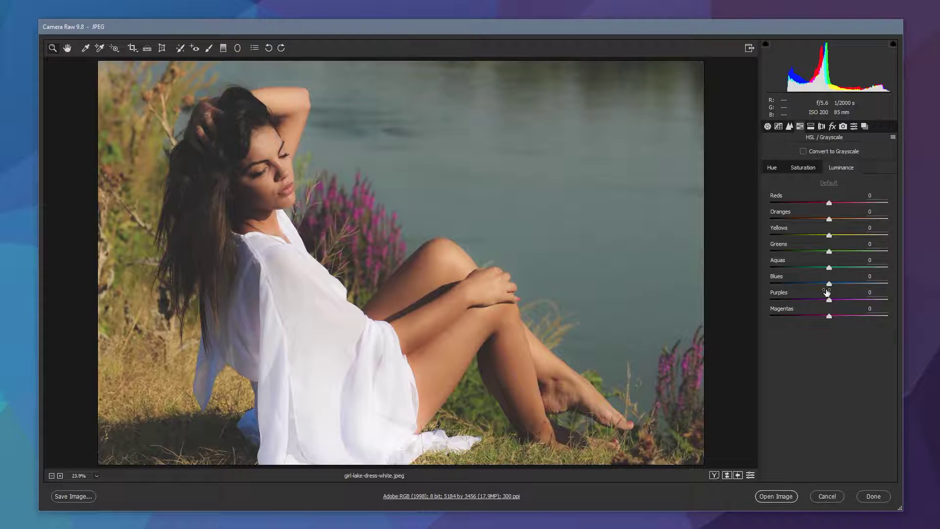
left_click(829, 203)
left_click_drag(829, 204, 818, 203)
left_click_drag(803, 203, 815, 222)
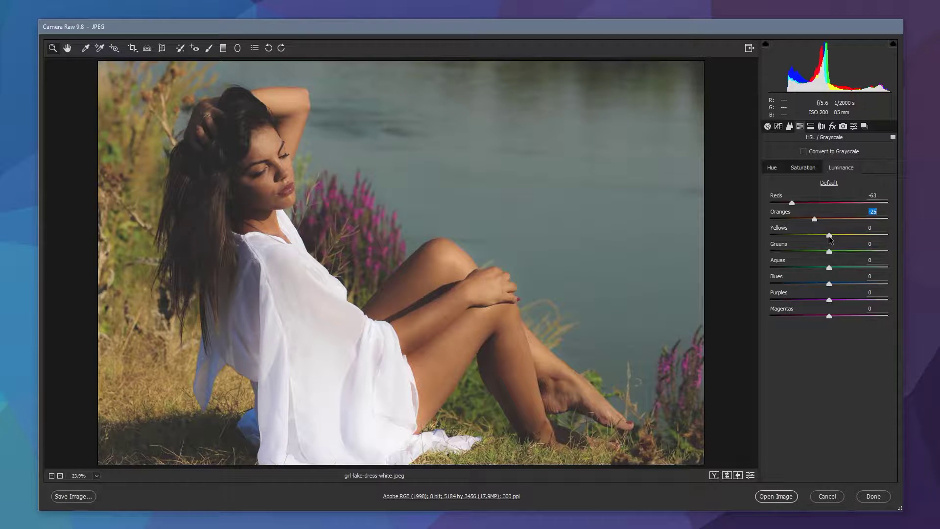
left_click(830, 236)
left_click_drag(830, 236, 844, 237)
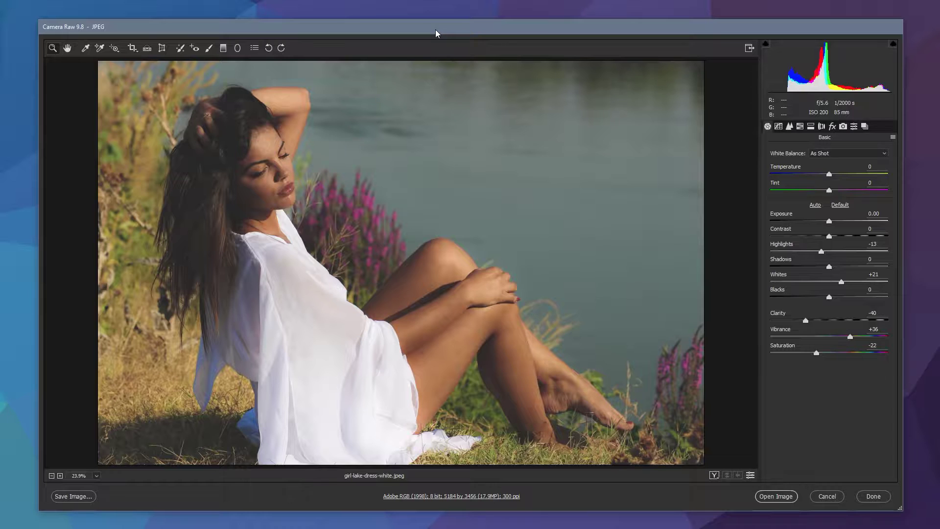
In Split Toning, set Highlights Hue to 231 with Highlights Saturation at 5.
left_click(811, 126)
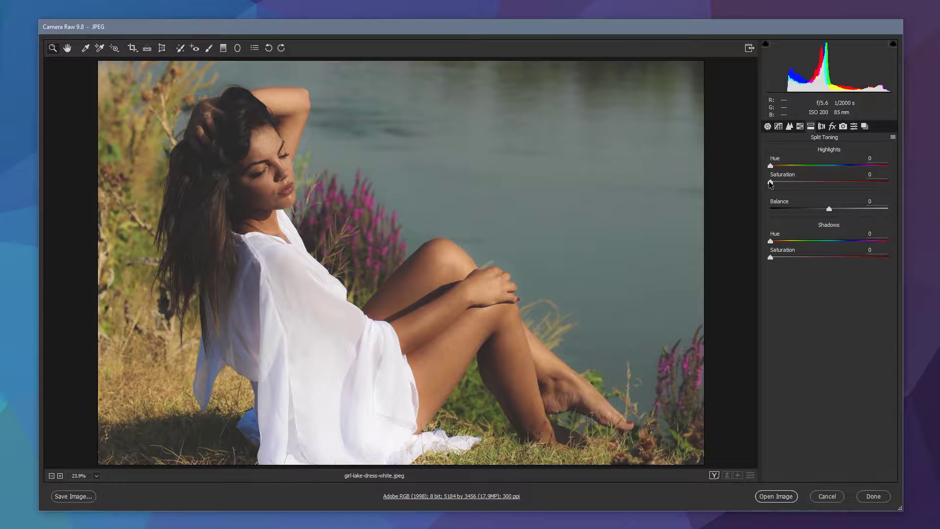
left_click_drag(772, 168, 849, 171)
left_click(771, 183)
left_click_drag(780, 183, 826, 186)
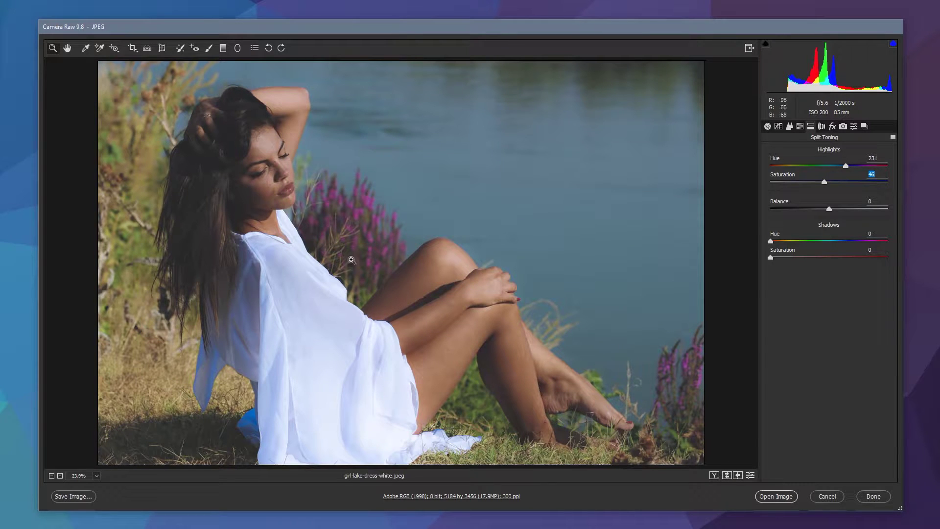
left_click_drag(826, 182, 781, 188)
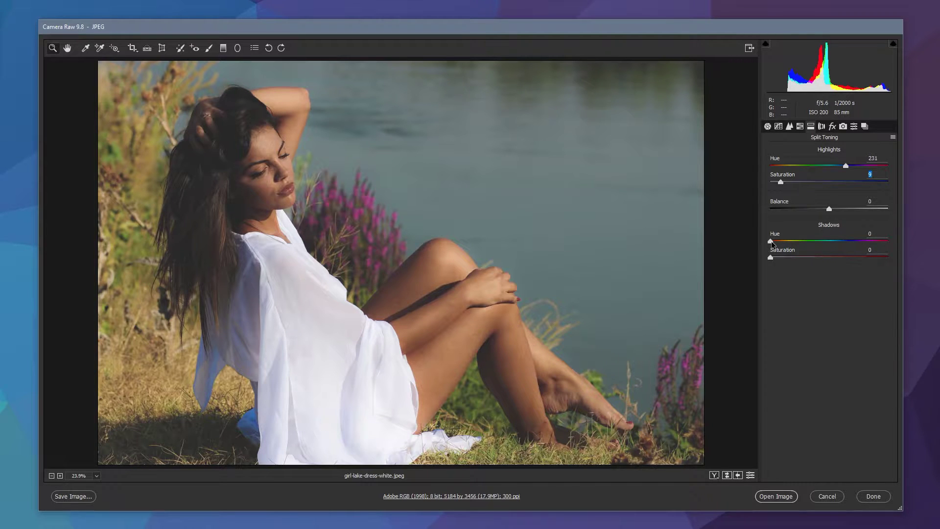
Tint the Split Toning shadows orange with Hue 33 and Saturation 18.
left_click_drag(771, 241, 782, 243)
left_click_drag(772, 259, 776, 260)
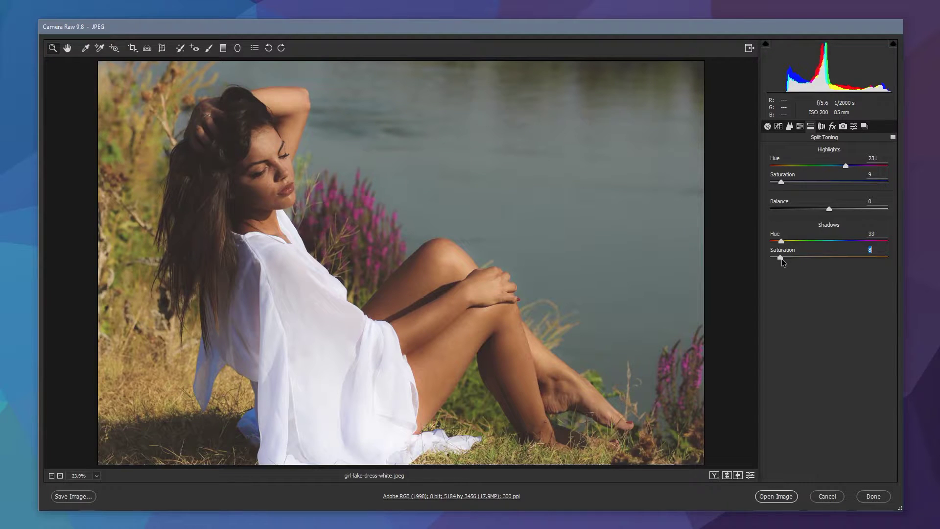
left_click_drag(782, 260, 792, 262)
Drag the Split Toning Balance to -14, favoring the warm shadow tint.
left_click_drag(829, 210, 823, 209)
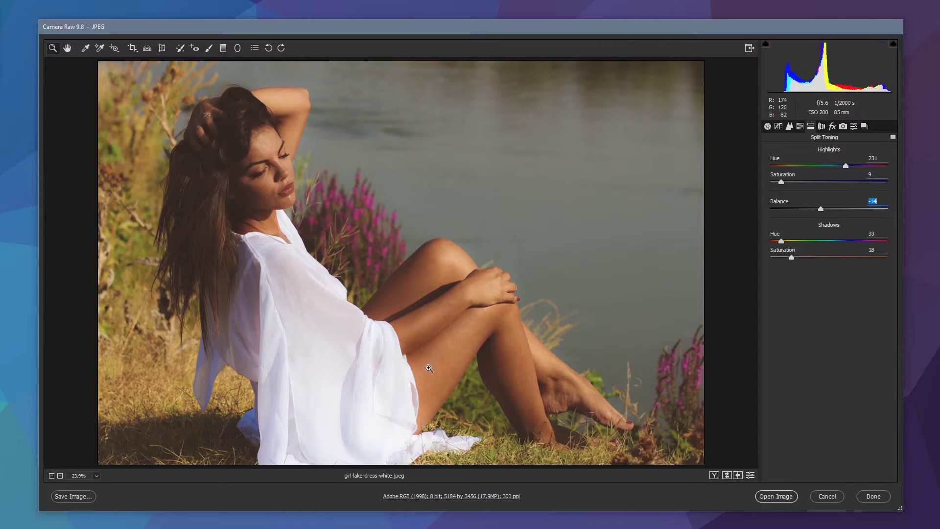
left_click(274, 194)
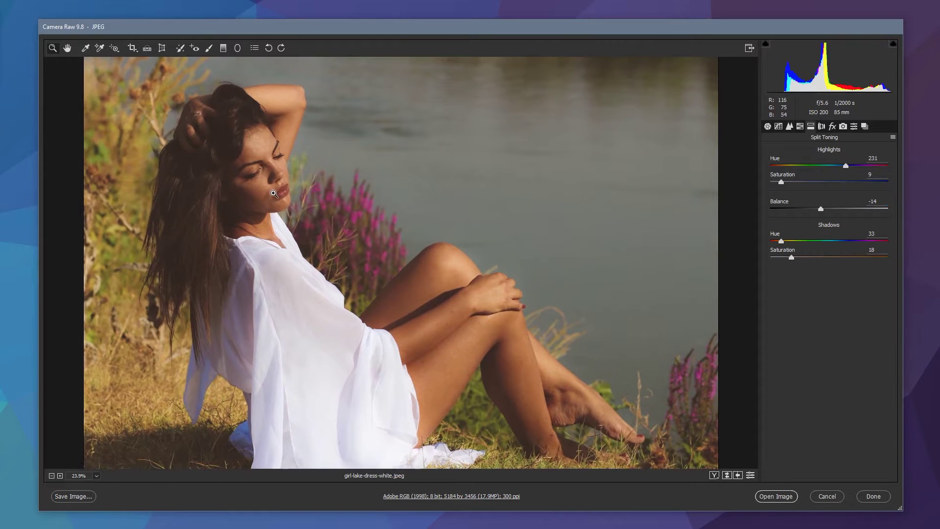
left_click(274, 194)
left_click(276, 238)
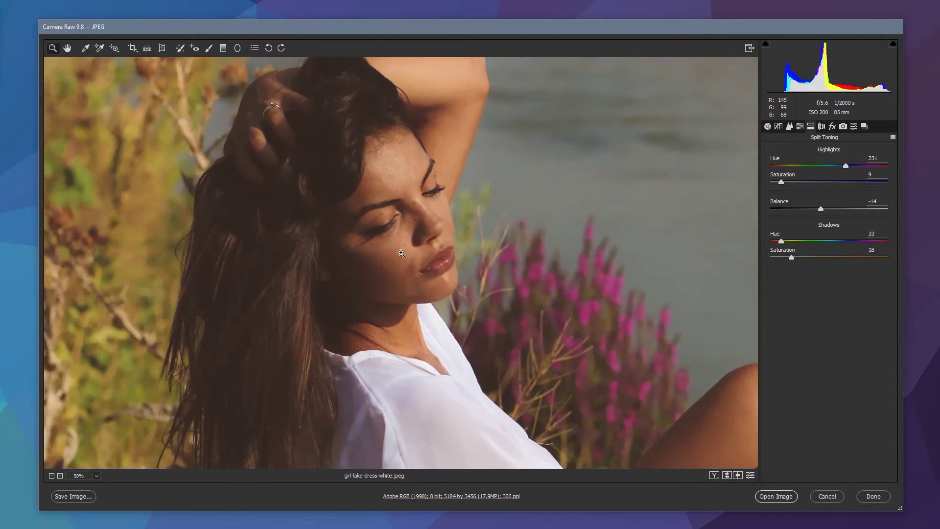
left_click(404, 260)
left_click(345, 243, "alt")
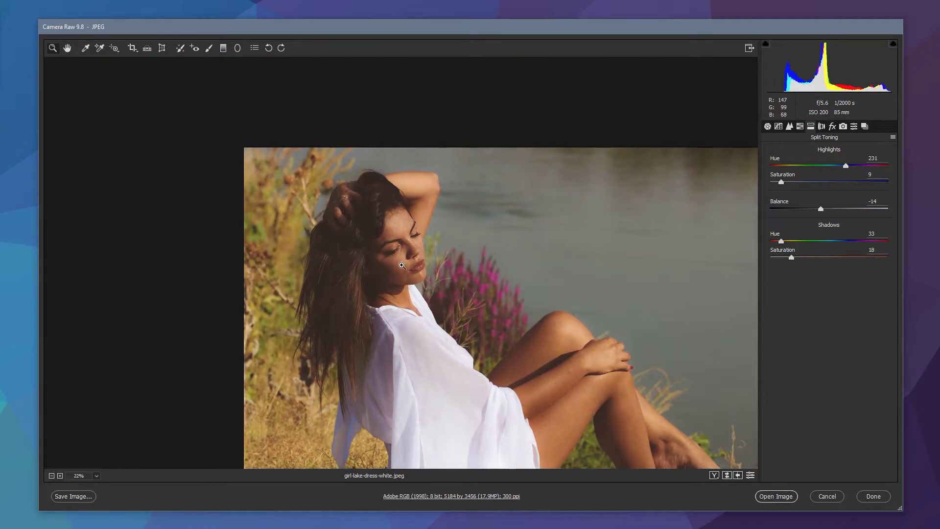
left_click(403, 266)
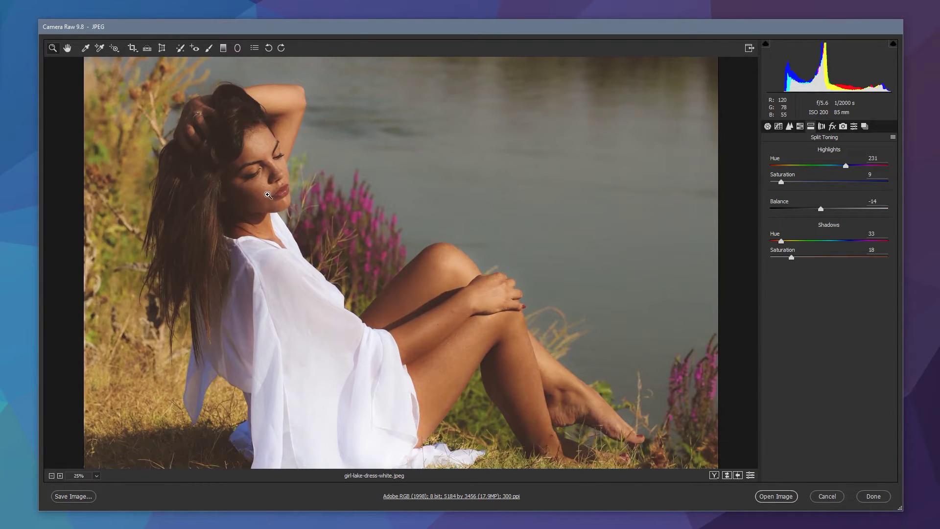